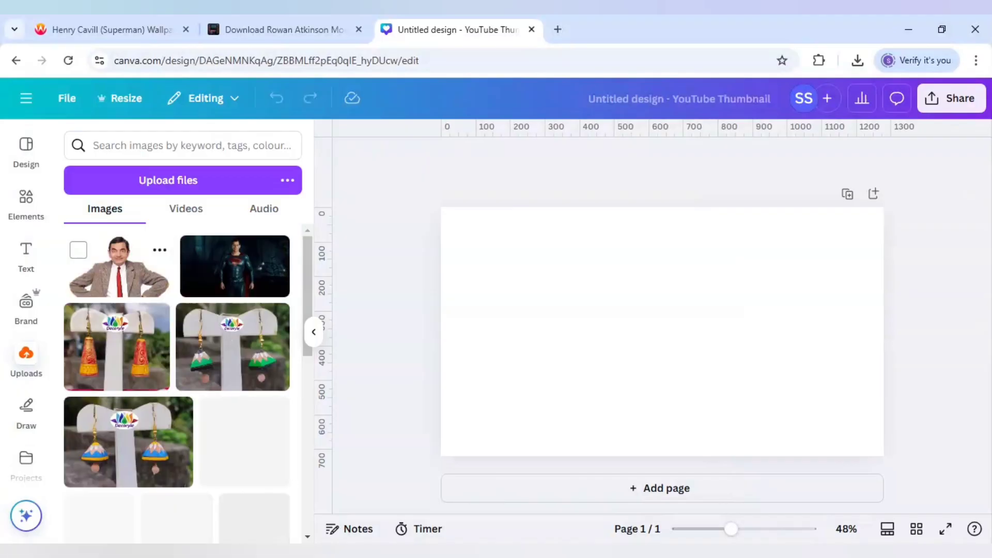
- Place the uploaded Superman image on Page 1 of the thumbnail
left_click(234, 268)
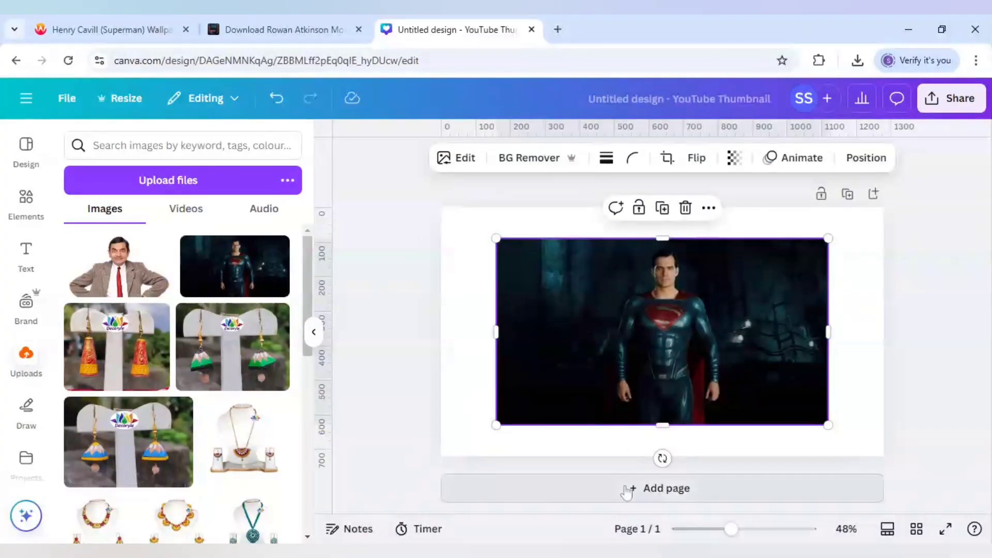
- Add a blank second page and place the uploaded Mr Bean image on it
left_click(659, 488)
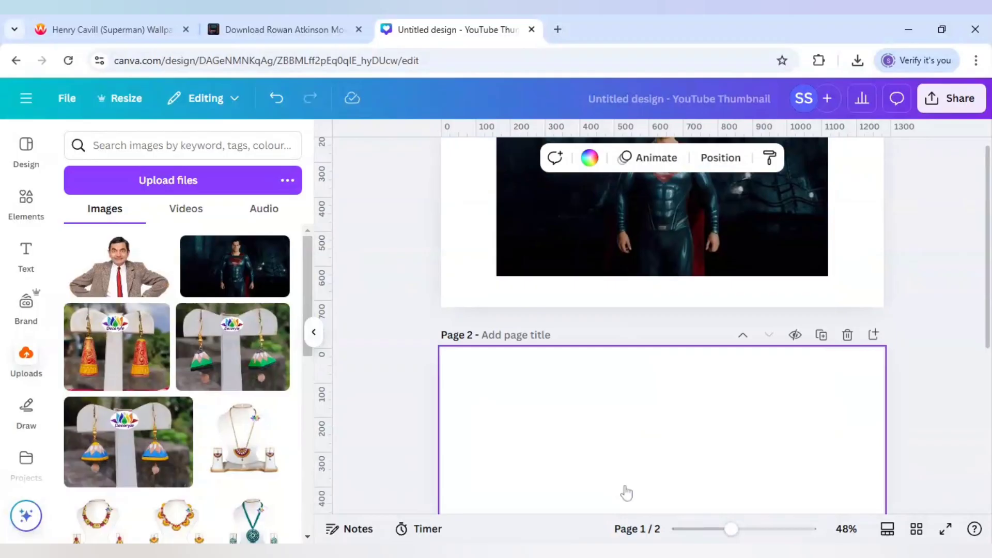
left_click(118, 271)
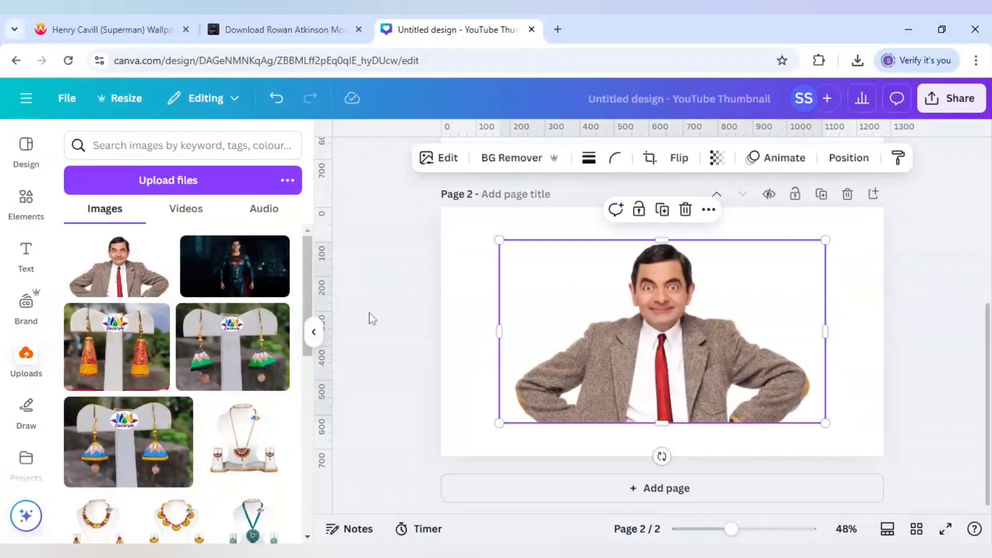
scroll(35, 383, "down", 2)
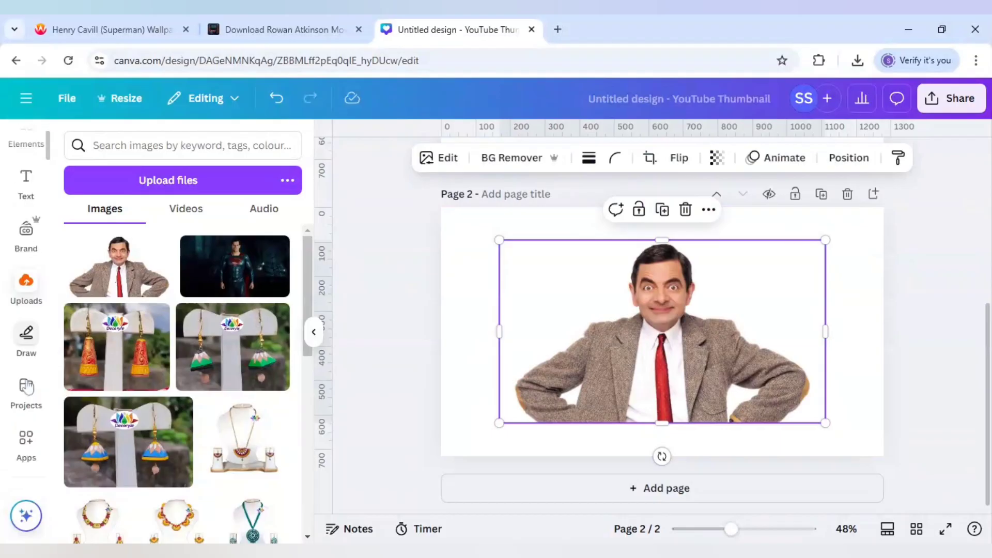
scroll(26, 386, "down", 2)
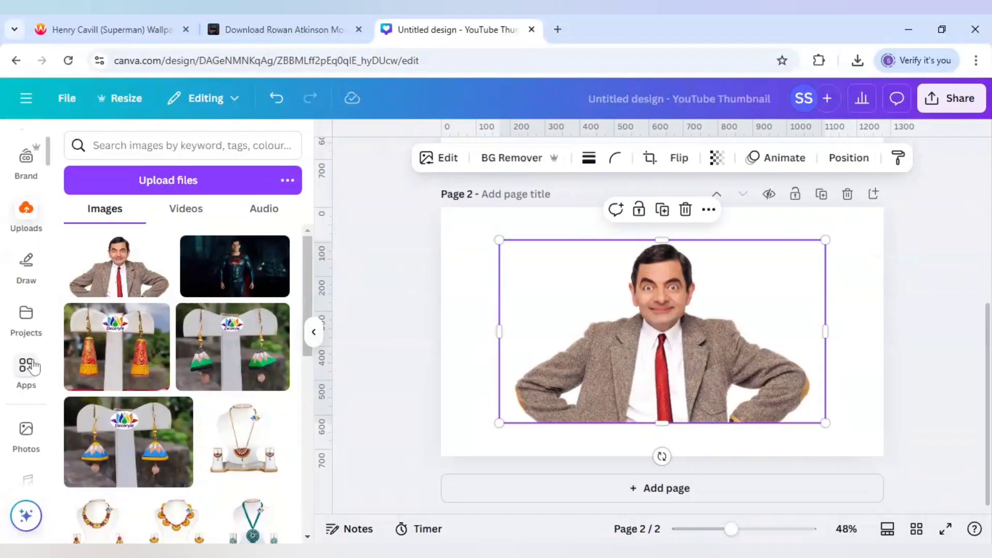
- Search the Canva Apps panel for 'reface'
left_click(27, 366)
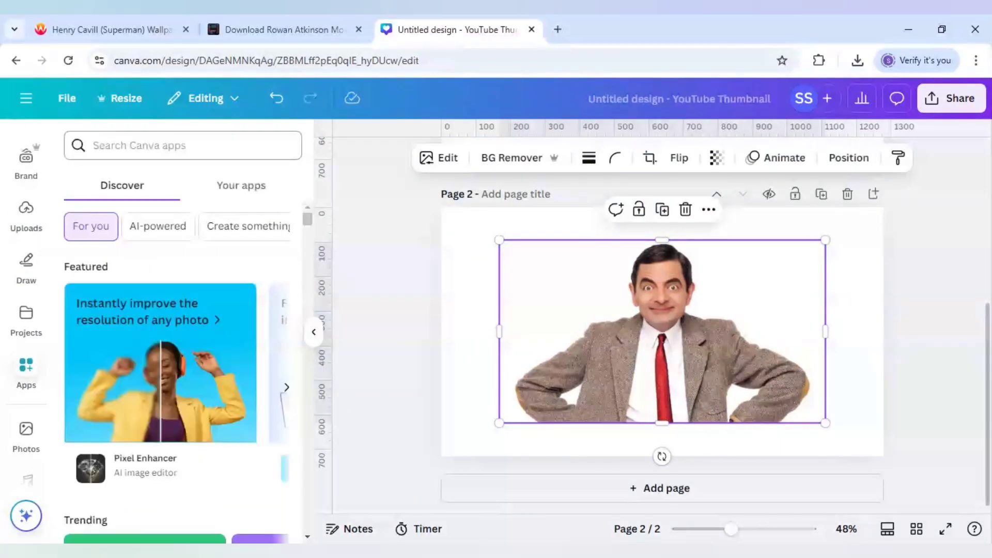
type("re")
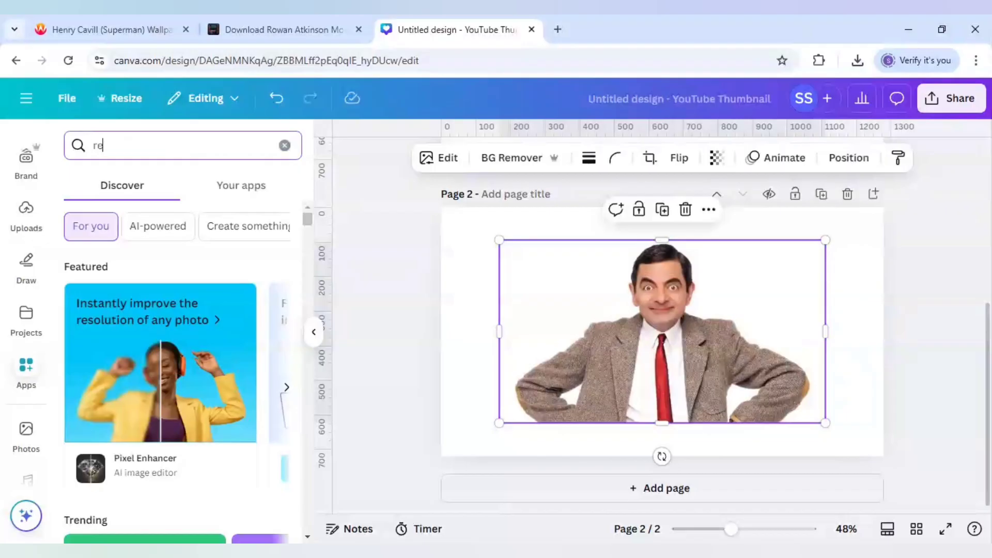
type("face")
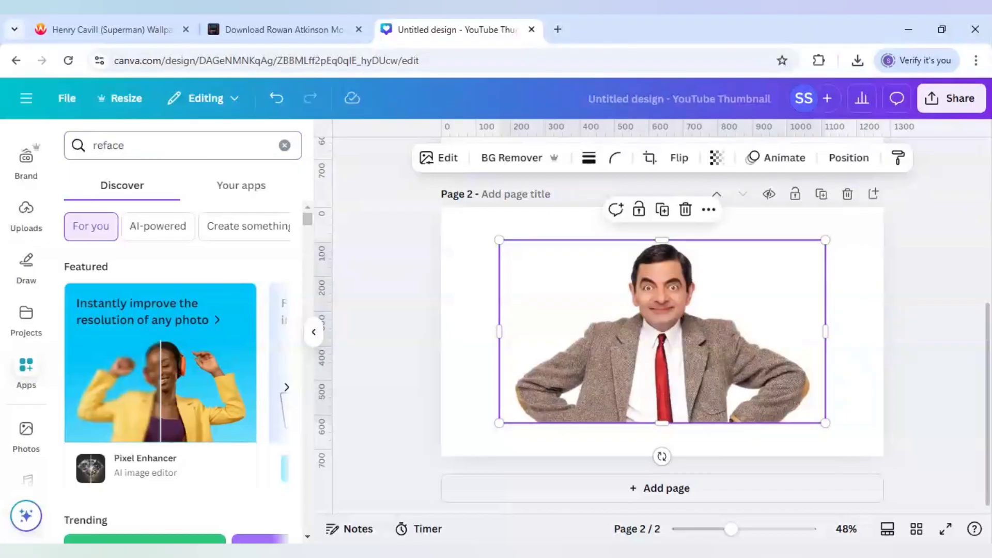
key("Return")
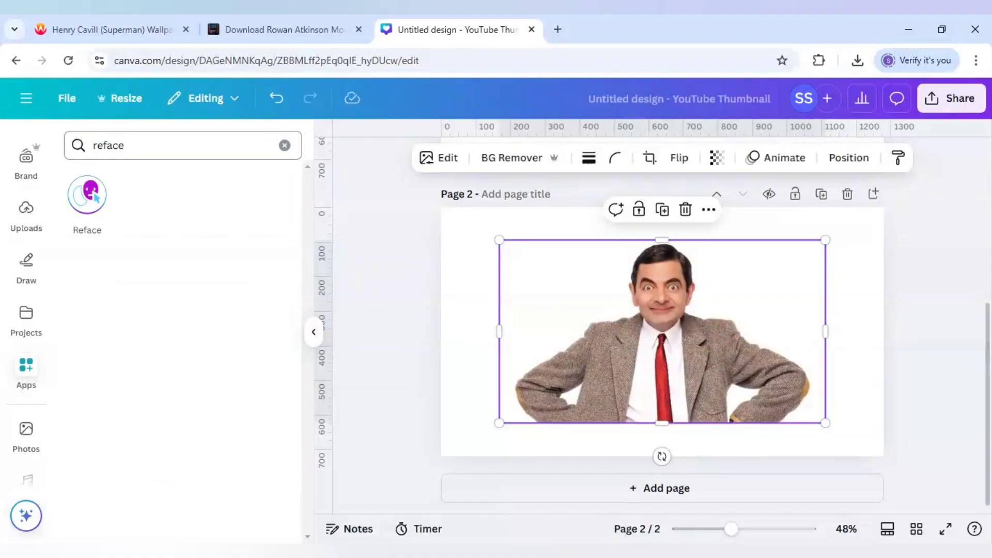
mouse_move(87, 194)
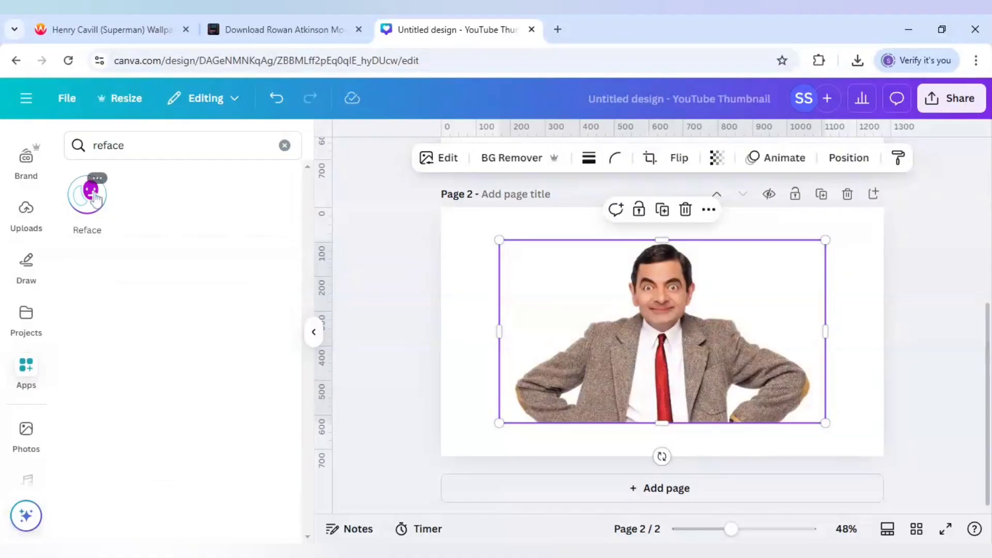
- Open the Reface app panel from the search results
left_click(94, 195)
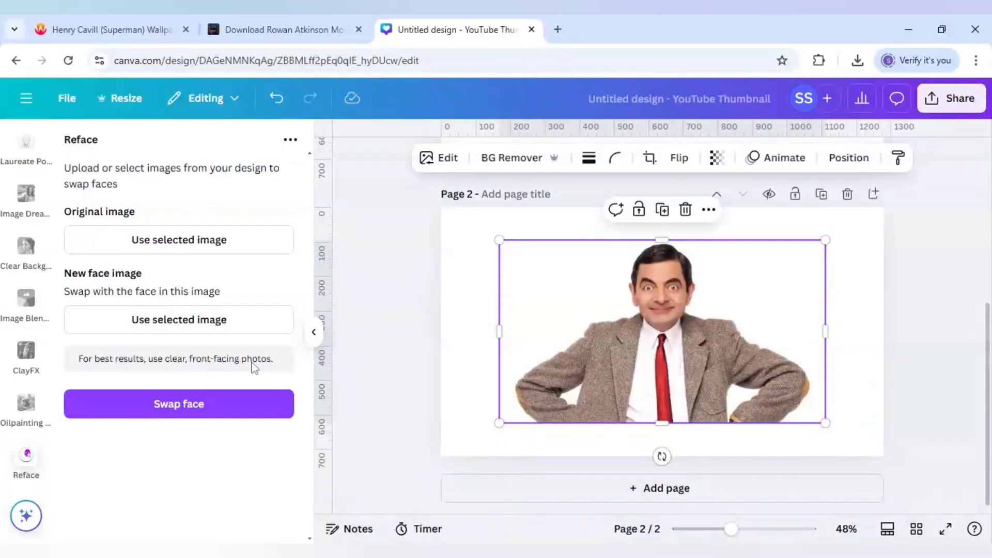
- Select the Page 1 Superman picture and use it as Reface's original image
left_click(393, 357)
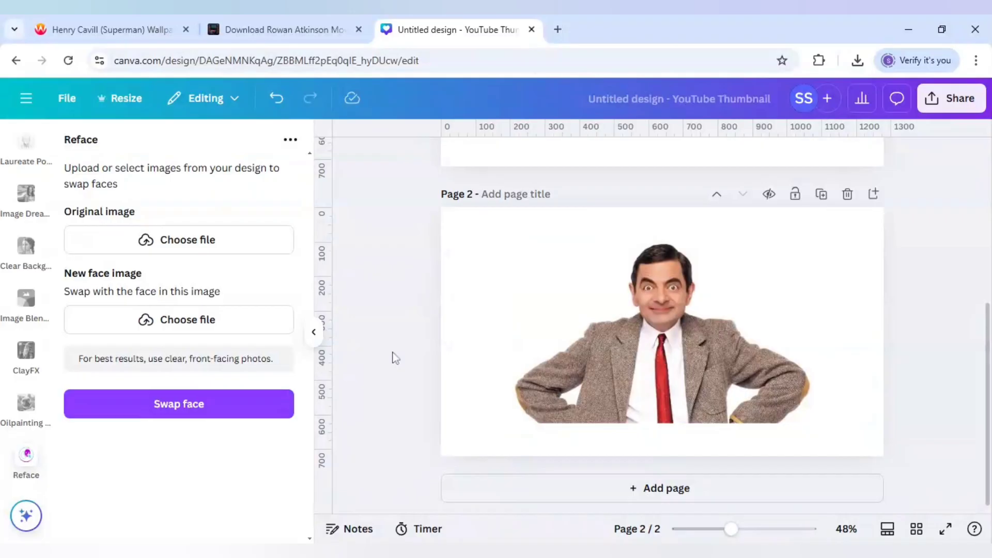
scroll(392, 357, "up", 5)
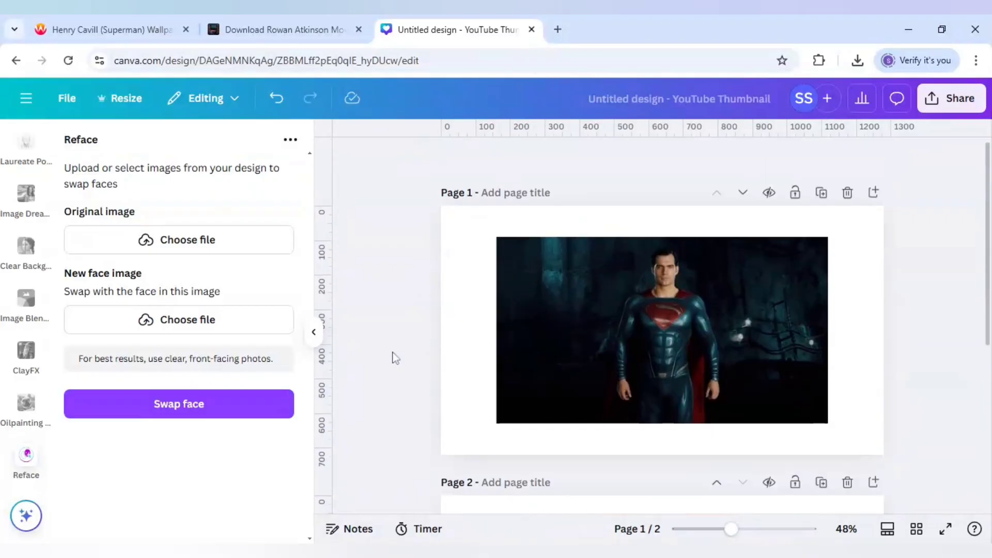
scroll(393, 357, "down", 3)
scroll(393, 357, "down", 2)
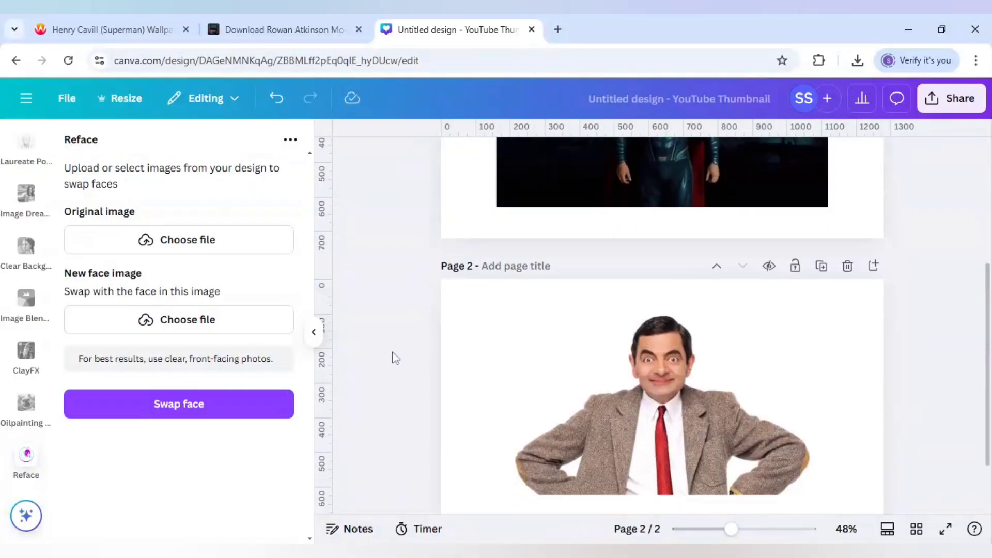
scroll(392, 357, "down", 3)
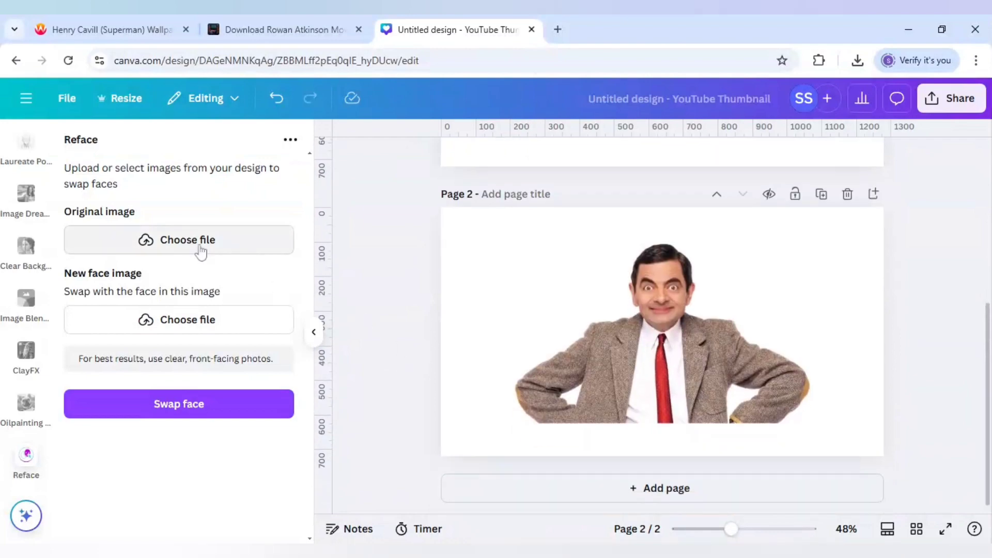
scroll(388, 299, "up", 5)
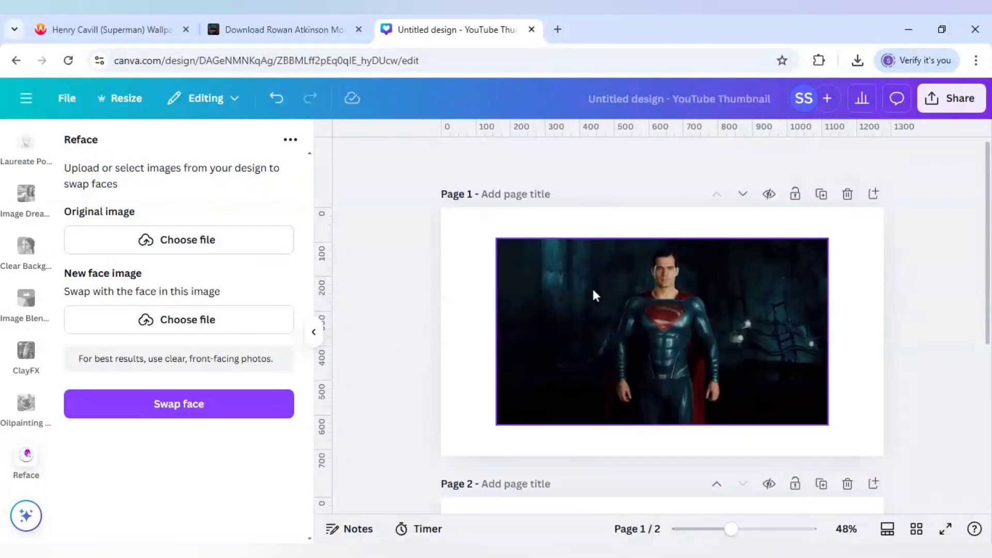
left_click(594, 296)
left_click(217, 240)
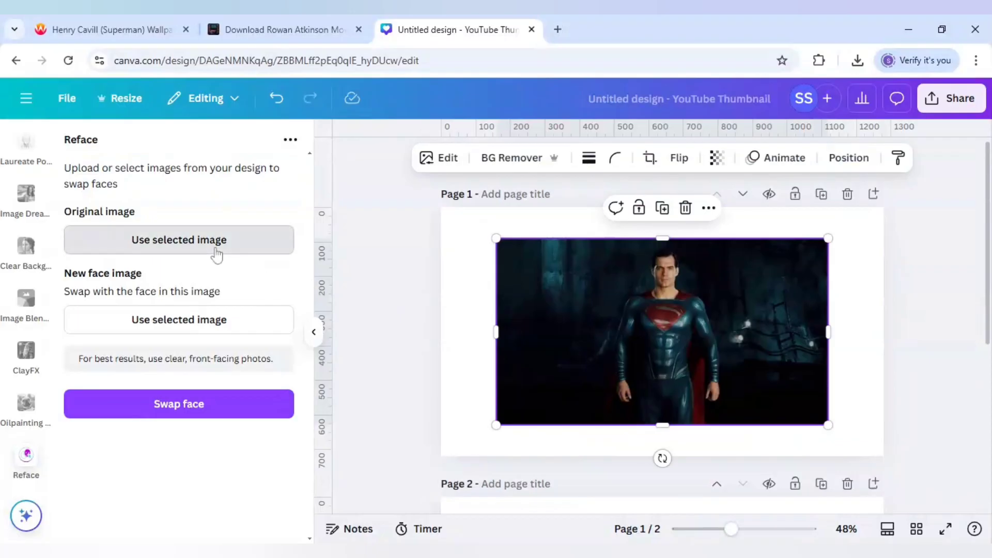
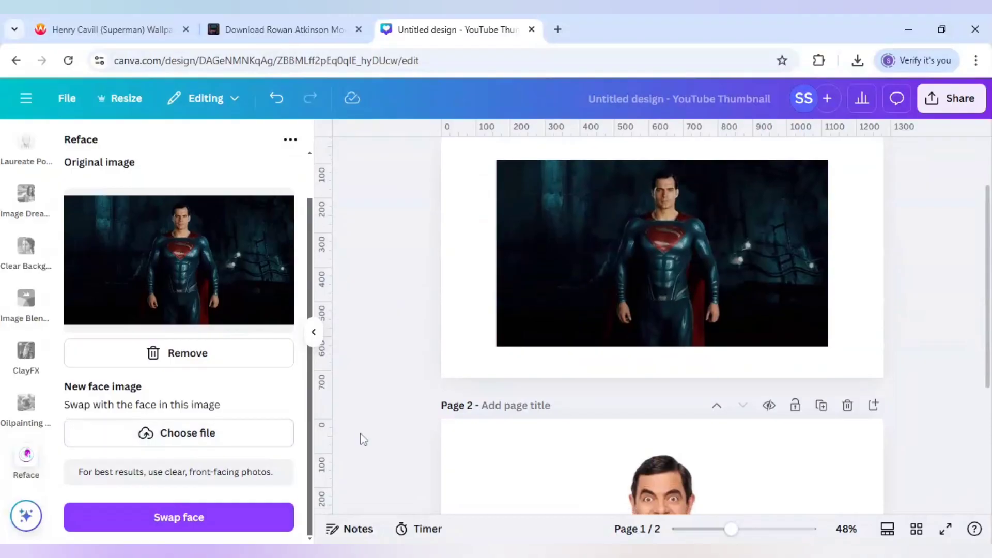
scroll(361, 434, "down", 5)
- Load the Mr Bean photo from Page 2 into Reface as the new face
left_click(619, 377)
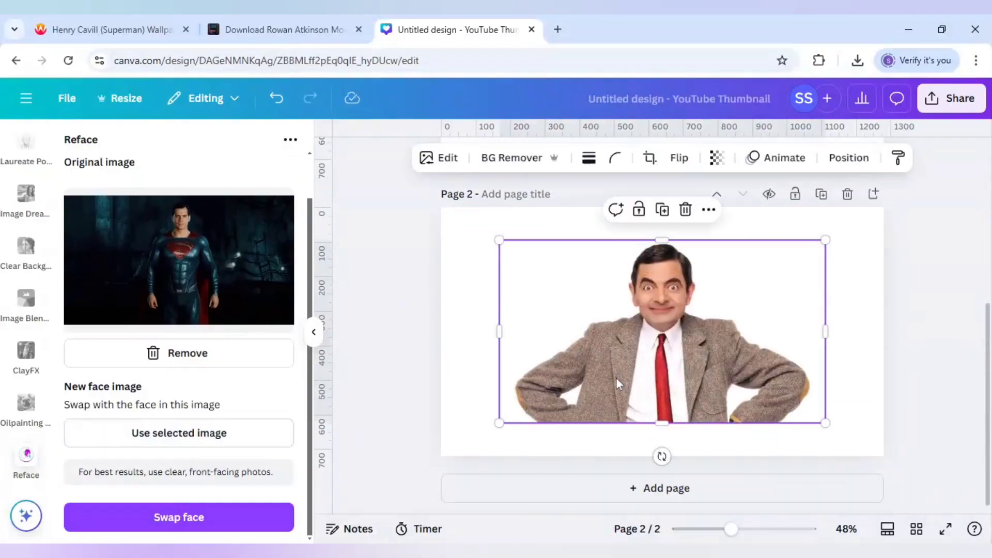
left_click(227, 430)
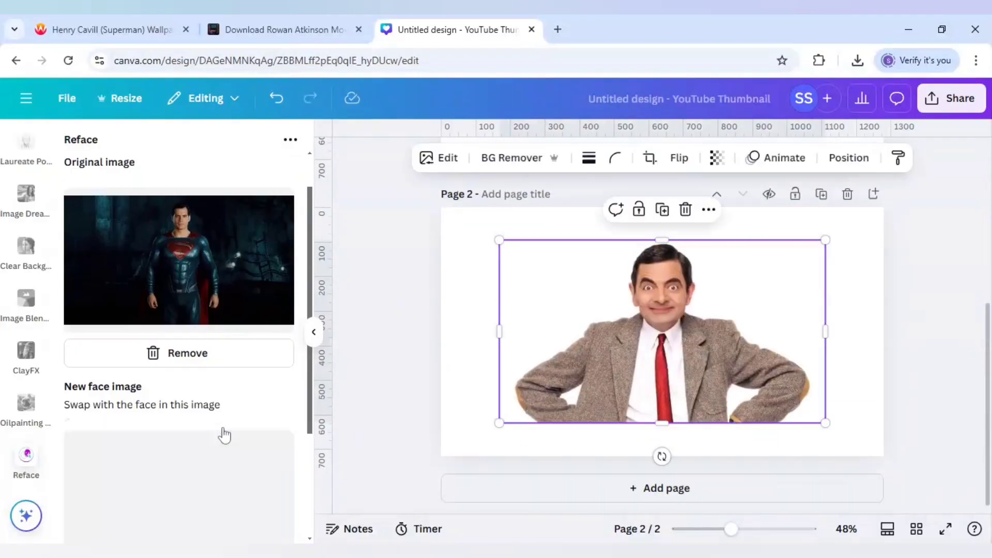
scroll(225, 433, "down", 3)
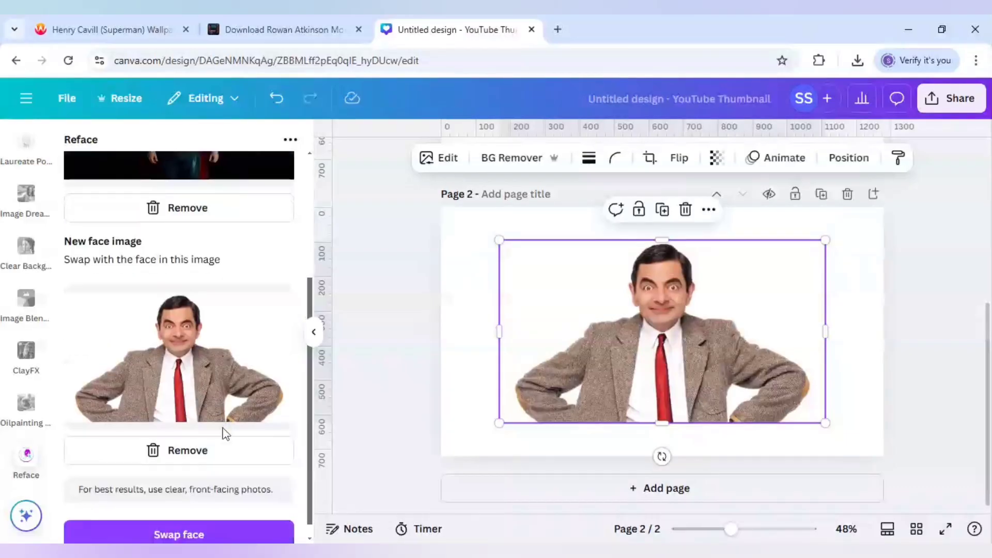
- Add a blank Page 3 below Page 2
left_click(562, 487)
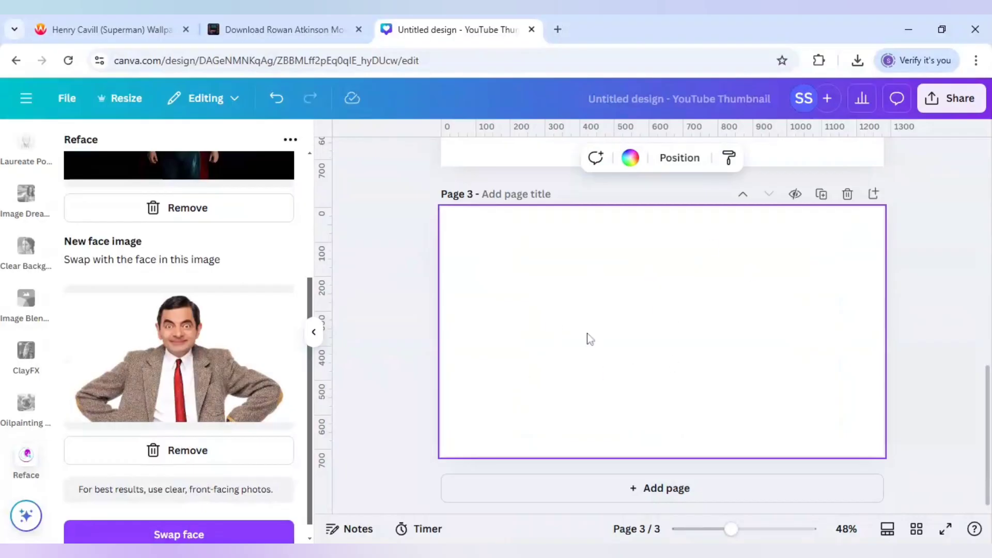
scroll(229, 506, "down", 1)
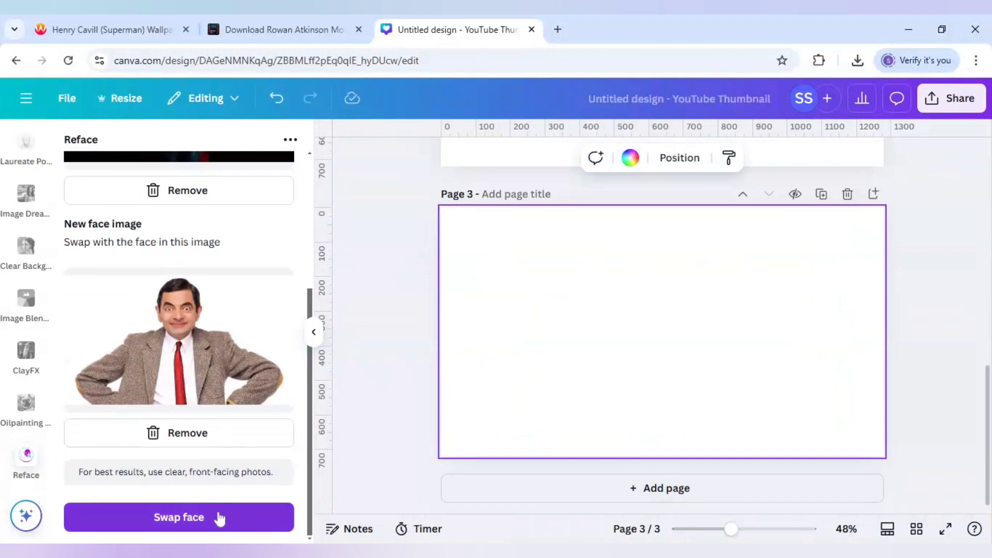
- Run Reface's face swap to put Mr Bean's face on the Superman photo
left_click(219, 518)
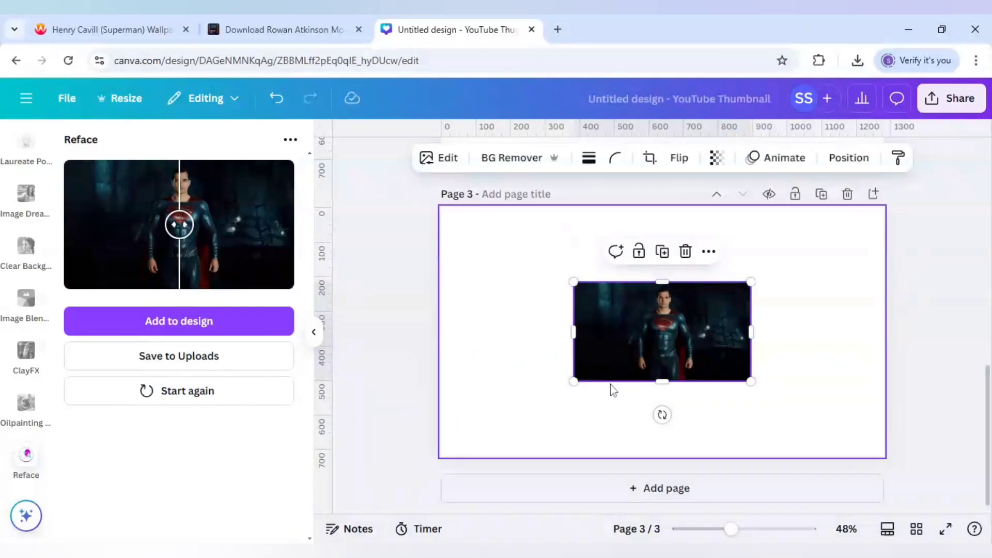
- Stretch the face-swapped Superman image edge to edge across Page 3, then deselect it
mouse_move(574, 380)
left_mouse_down()
mouse_move(351, 496)
mouse_move(353, 505)
left_mouse_up()
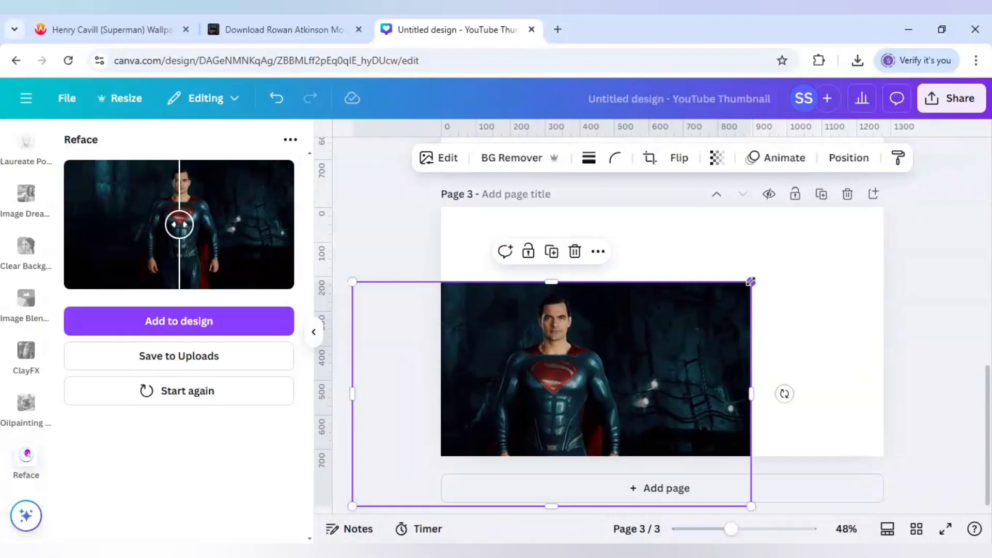
left_click_drag(750, 284, 894, 203)
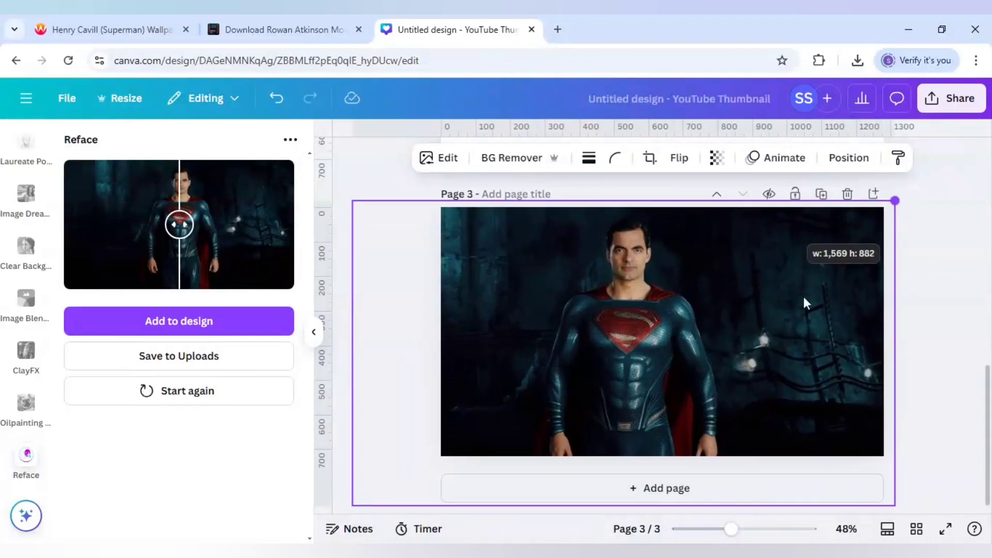
left_click(915, 312)
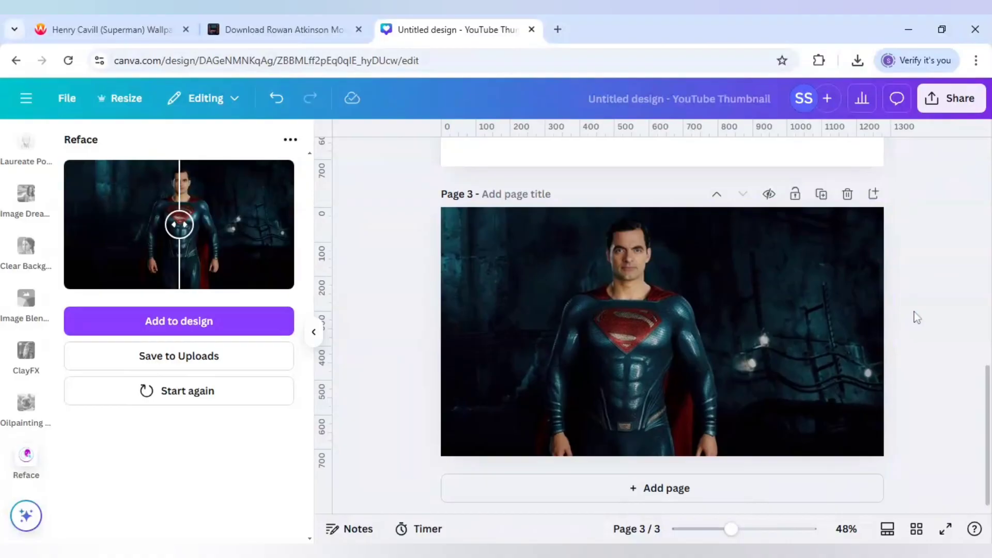